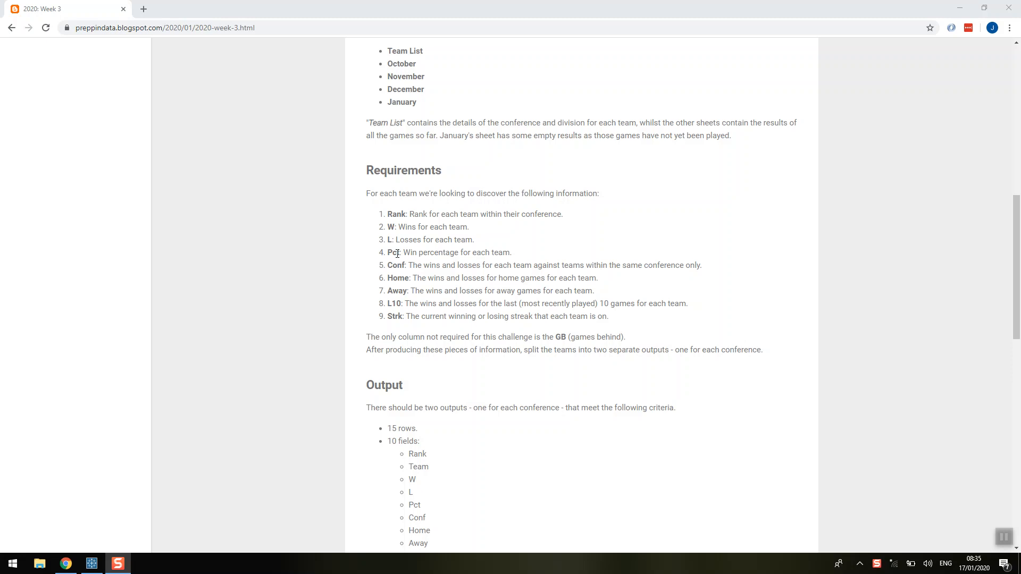
Switch to Tableau Prep Builder and review the Results input's wildcard union settings, including the *Results sheet matching pattern
click(104, 563)
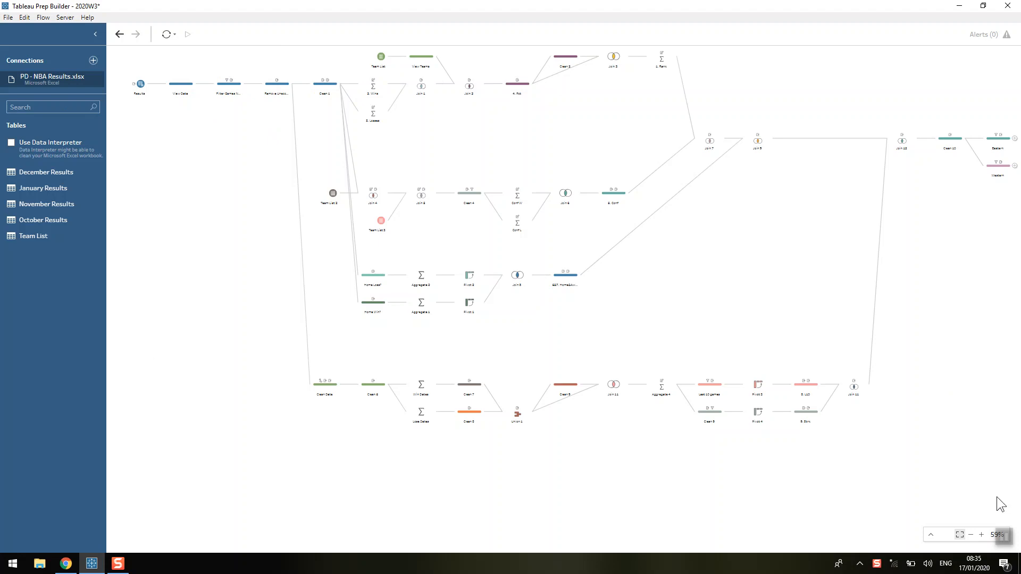
click(993, 536)
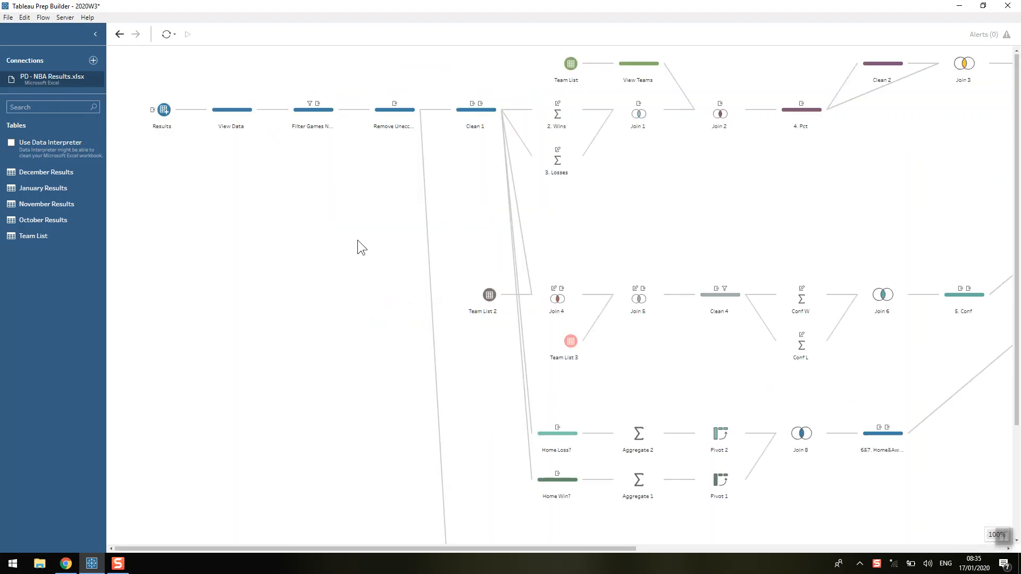
click(168, 115)
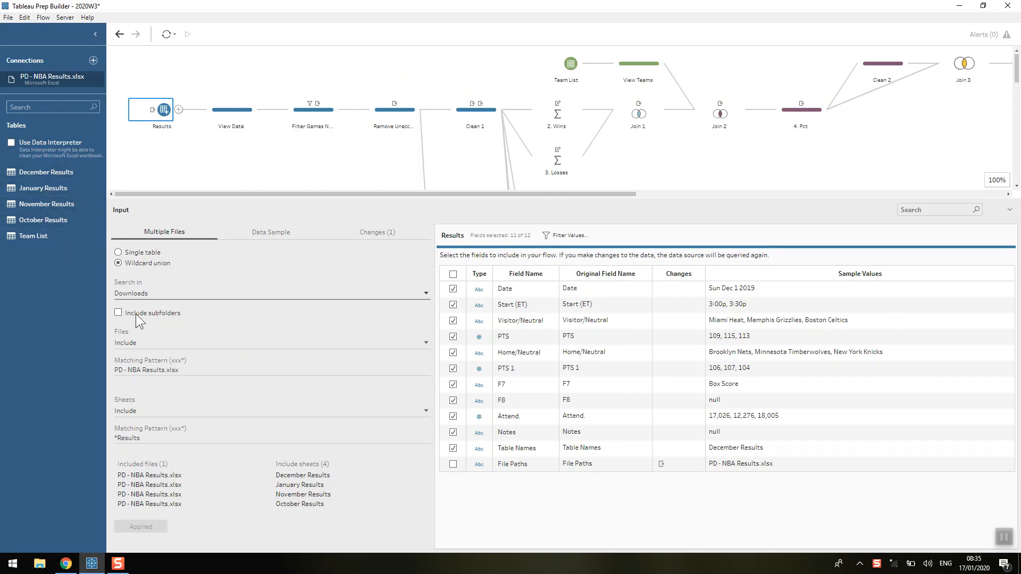
double_click(148, 438)
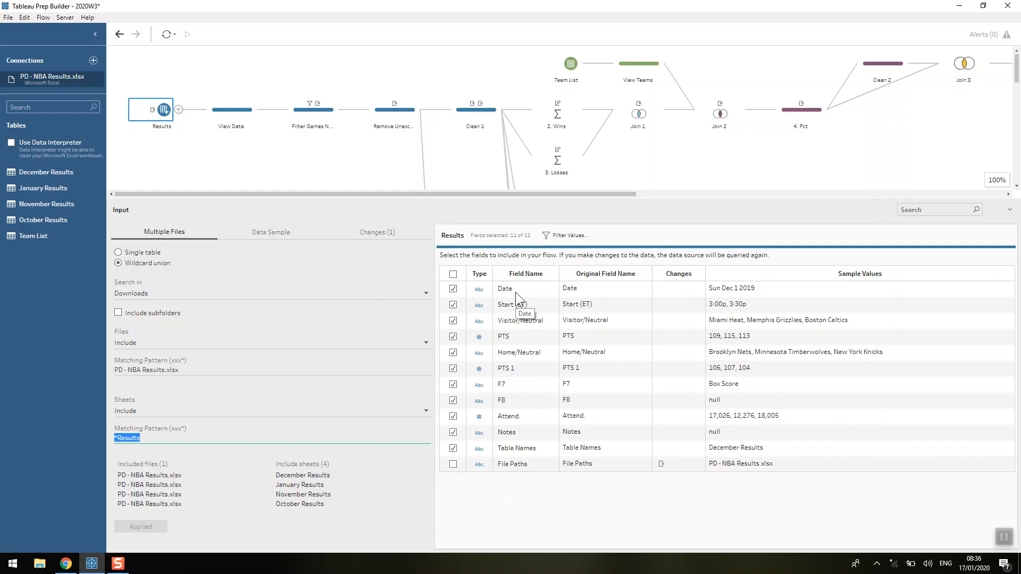
Inspect the Fri Jan 24 2020 and null F7 rows in View Data, and review the Remove Unnecessary Fields step
click(251, 99)
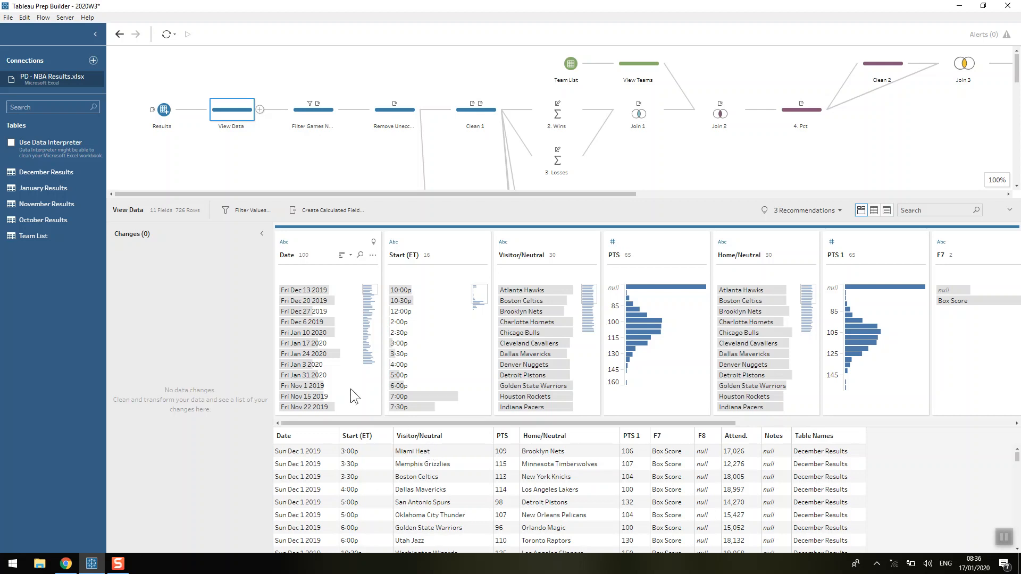
click(322, 355)
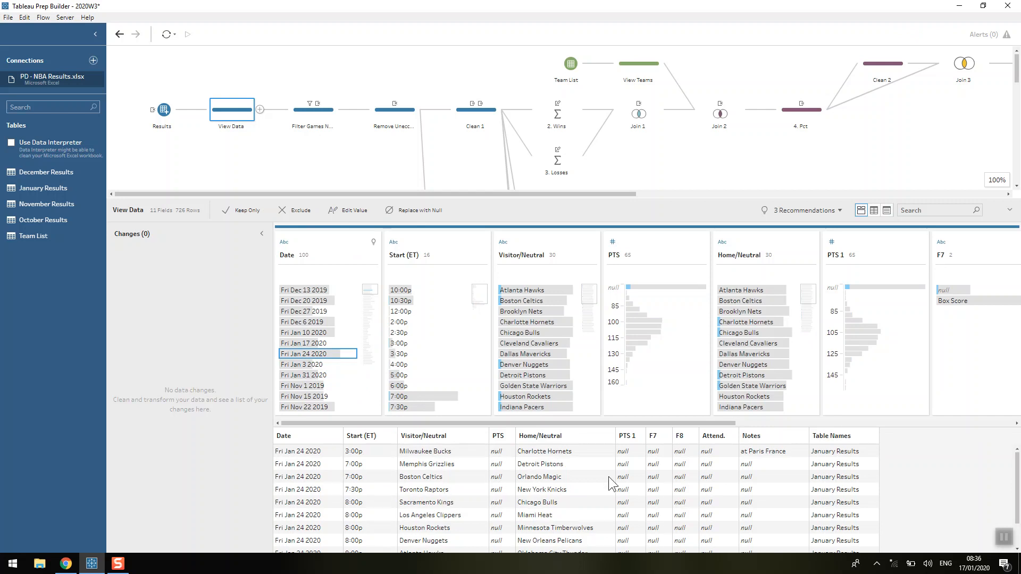
click(946, 289)
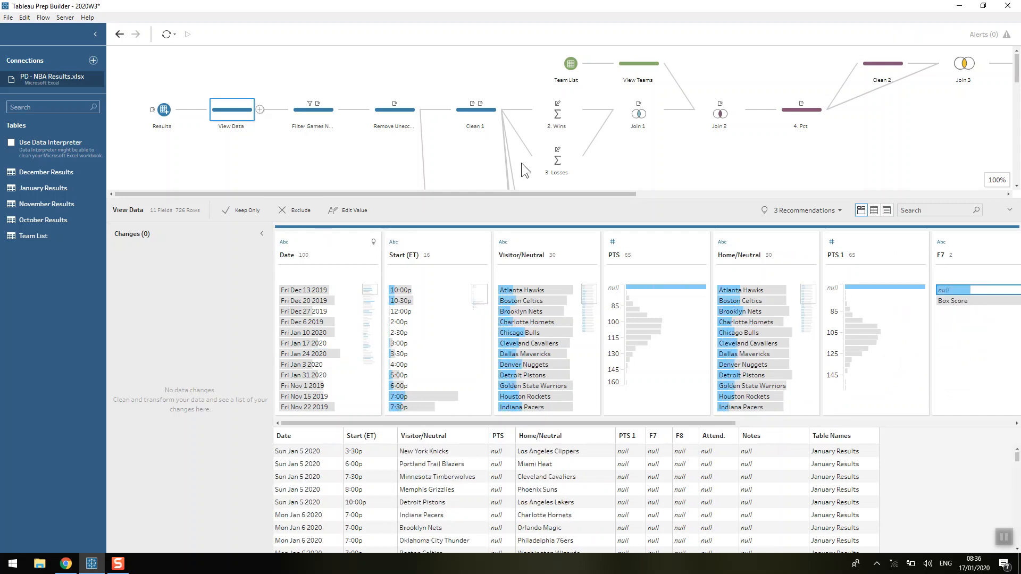
click(394, 114)
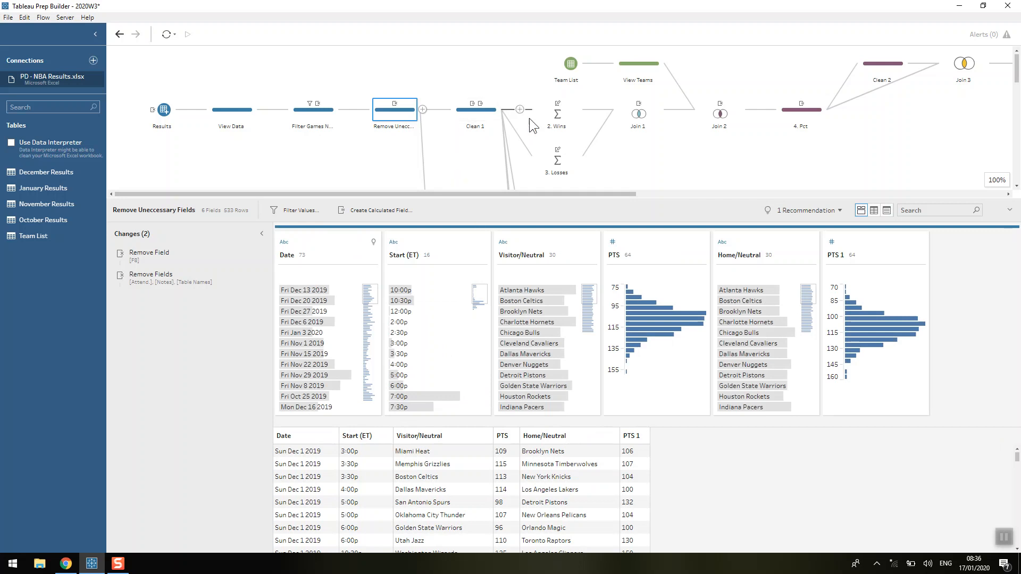
Review the Winner and Loser calculated fields in the Clean 1 step, leaving the Winner formula as it is
click(477, 112)
click(180, 264)
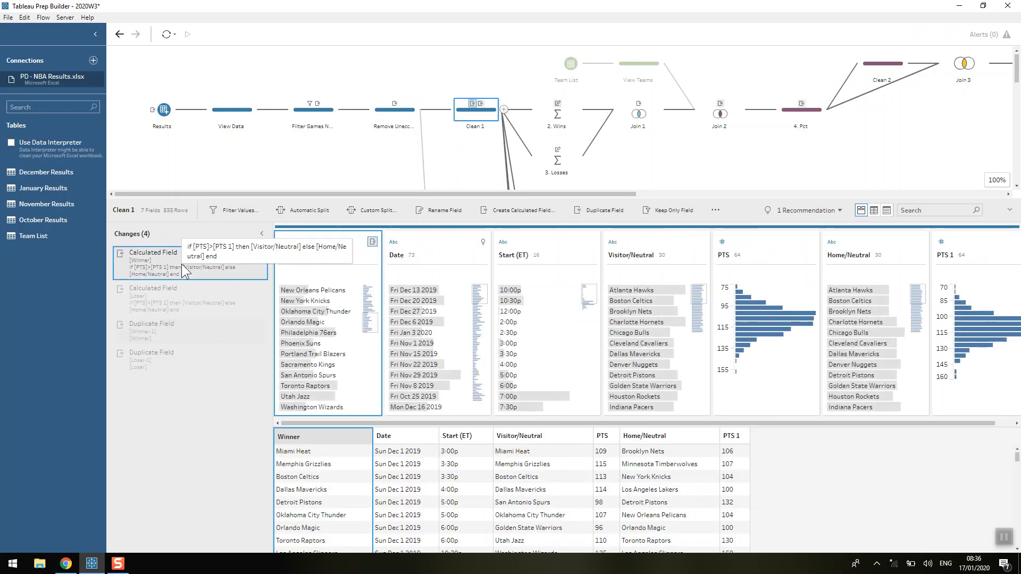
double_click(181, 264)
drag(436, 172, 369, 167)
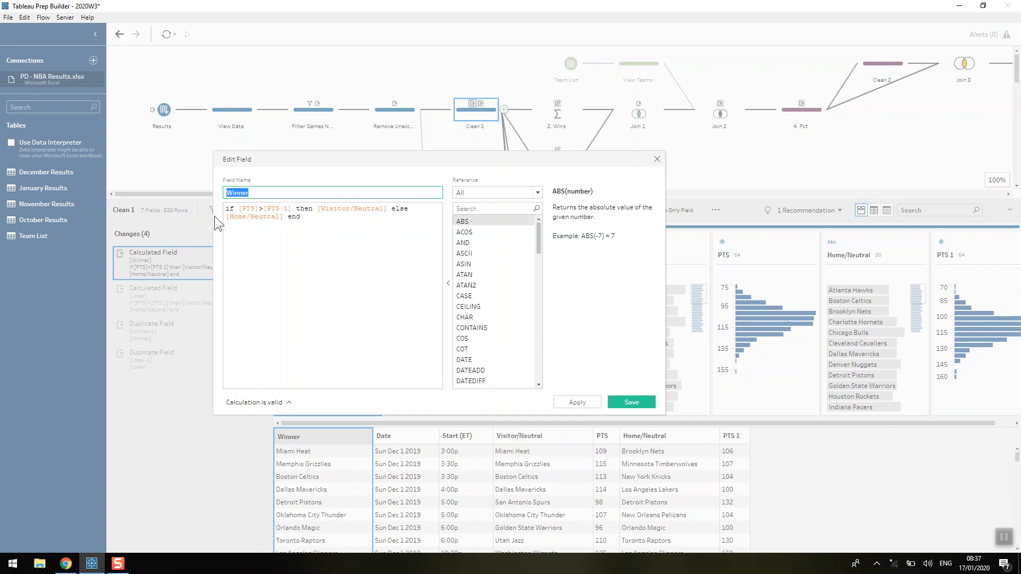
drag(316, 208, 392, 209)
click(392, 210)
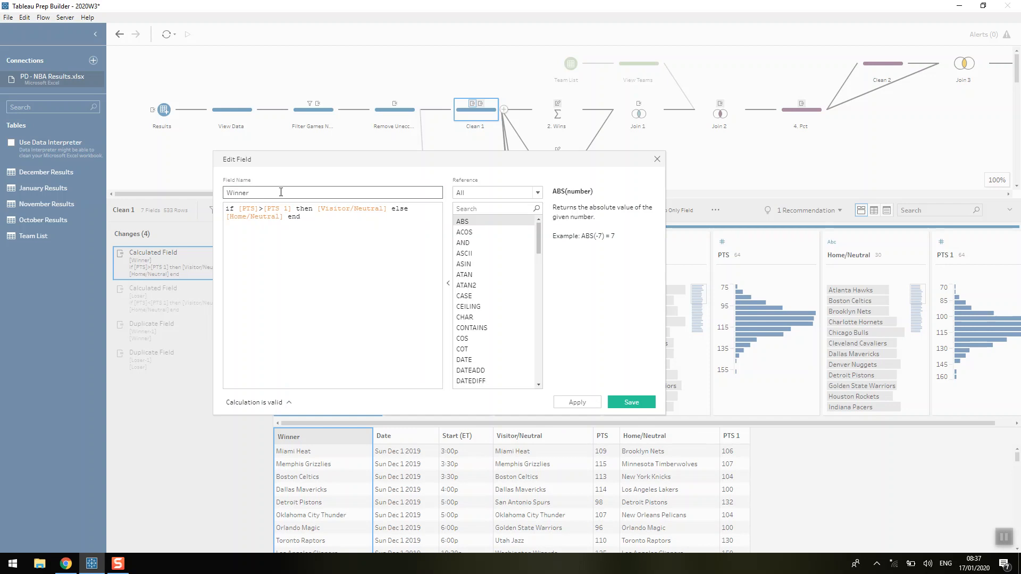
click(656, 161)
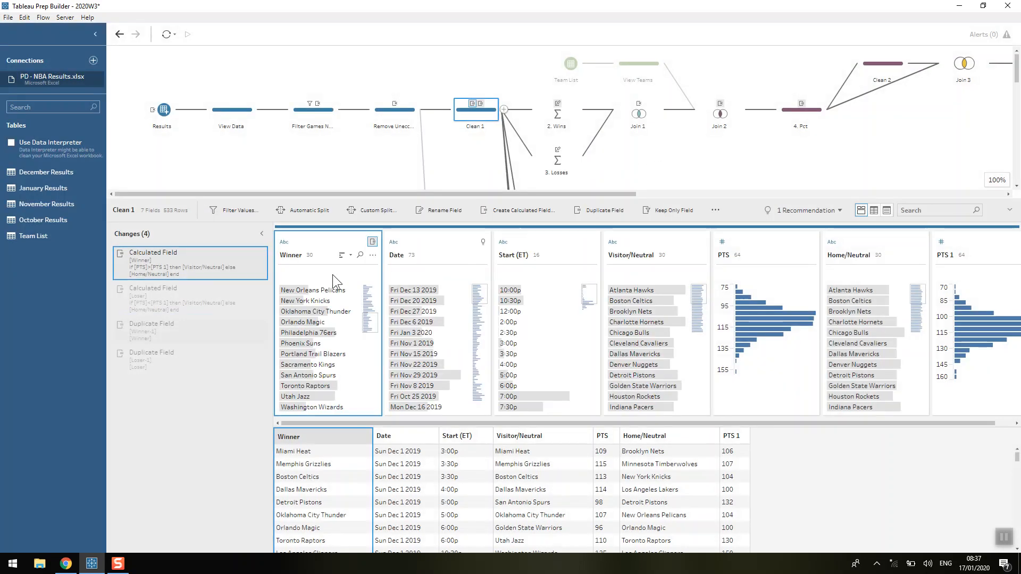
mouse_move(312, 407)
click(142, 305)
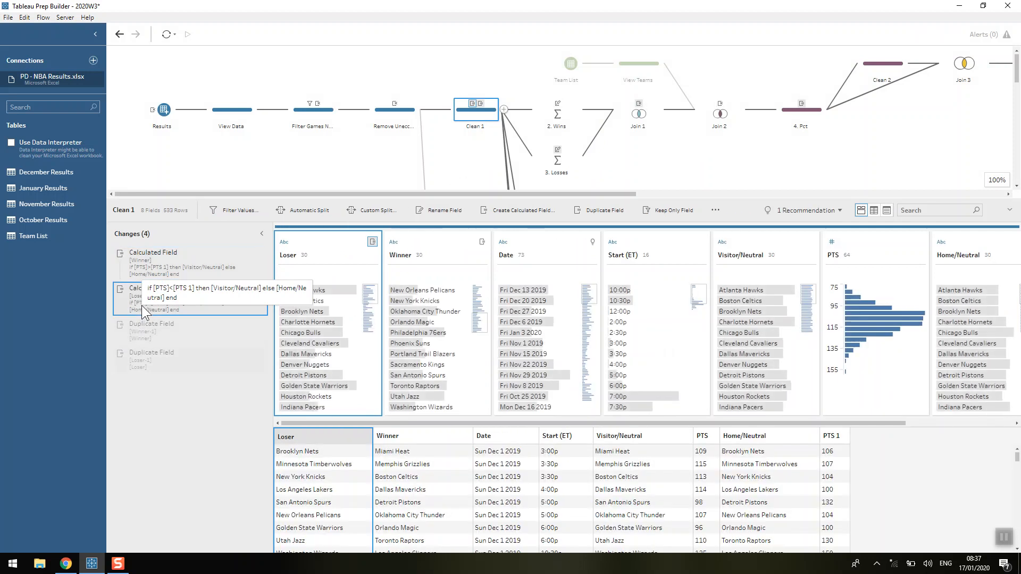
Examine the 2. Wins and 3. Losses aggregations, their join in Join 1, and the View Teams step
click(566, 116)
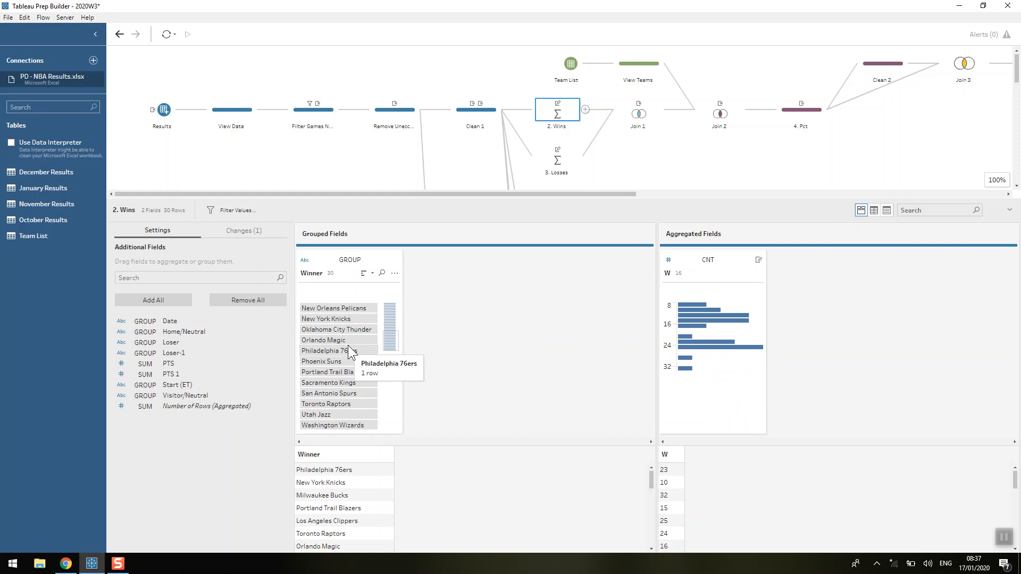
click(565, 152)
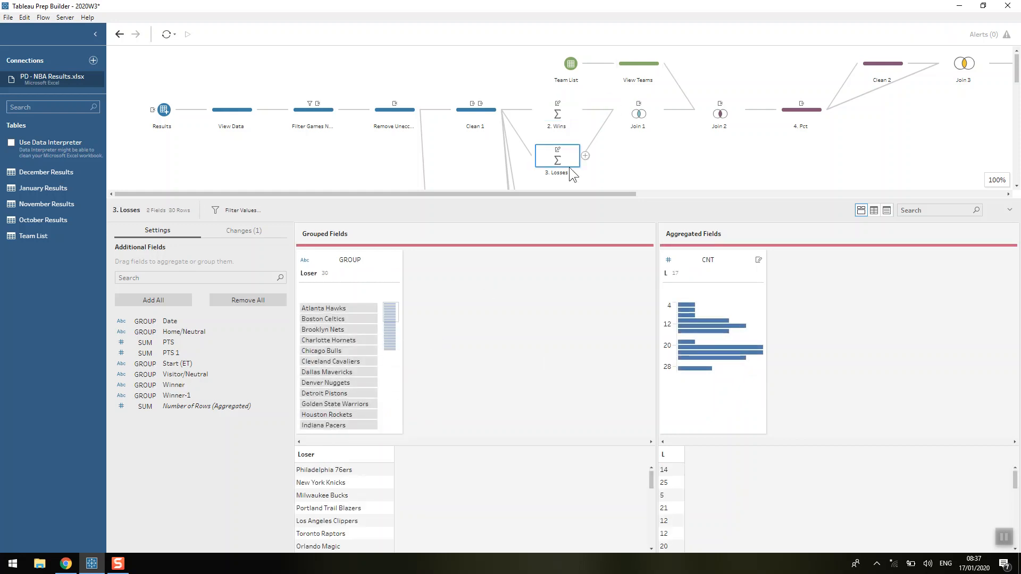
click(634, 112)
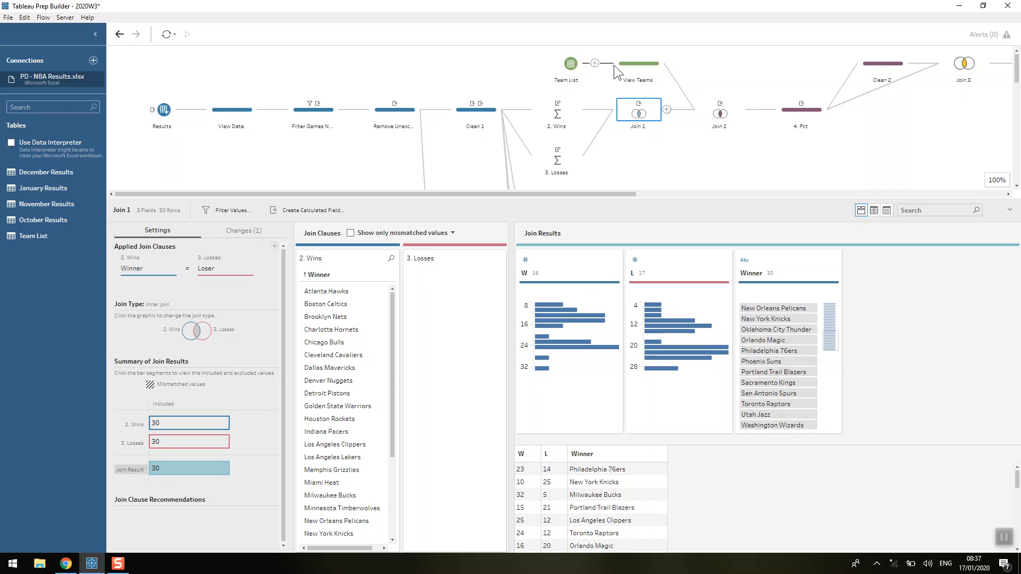
click(642, 68)
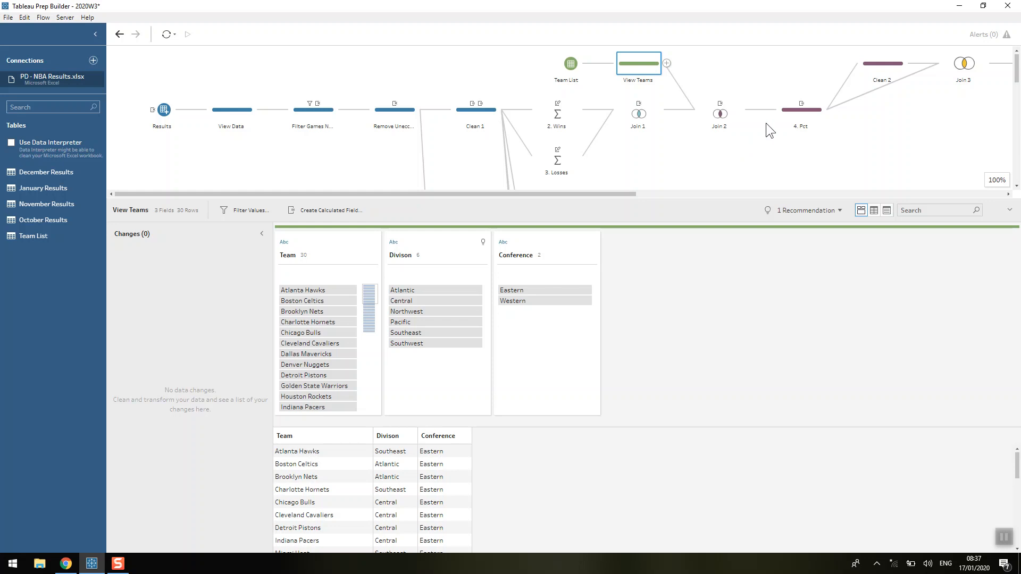
Review the Pct win percentage formula in the 4. Pct step without changing it
click(787, 113)
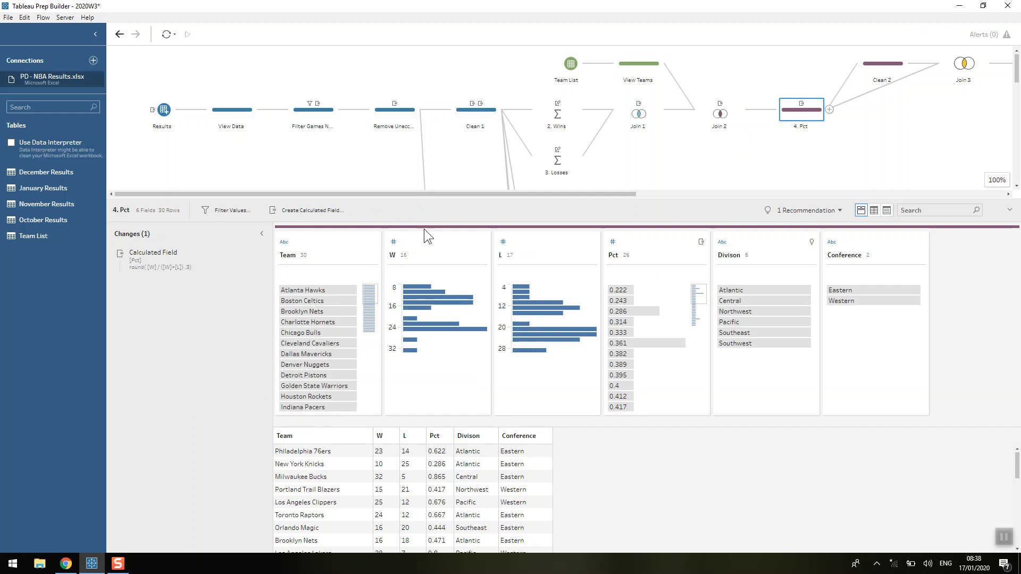
click(154, 257)
click(264, 258)
click(316, 224)
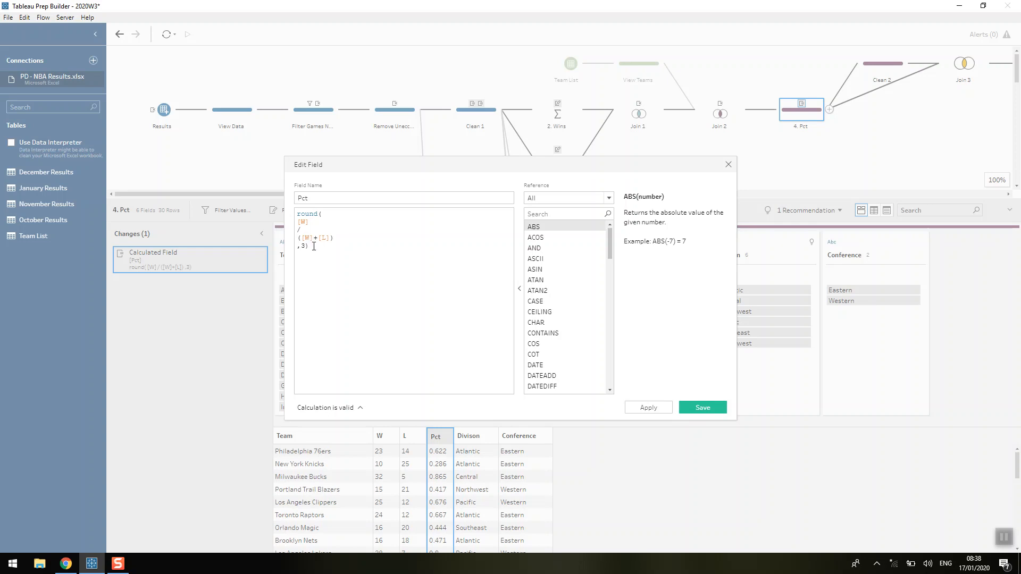
click(728, 164)
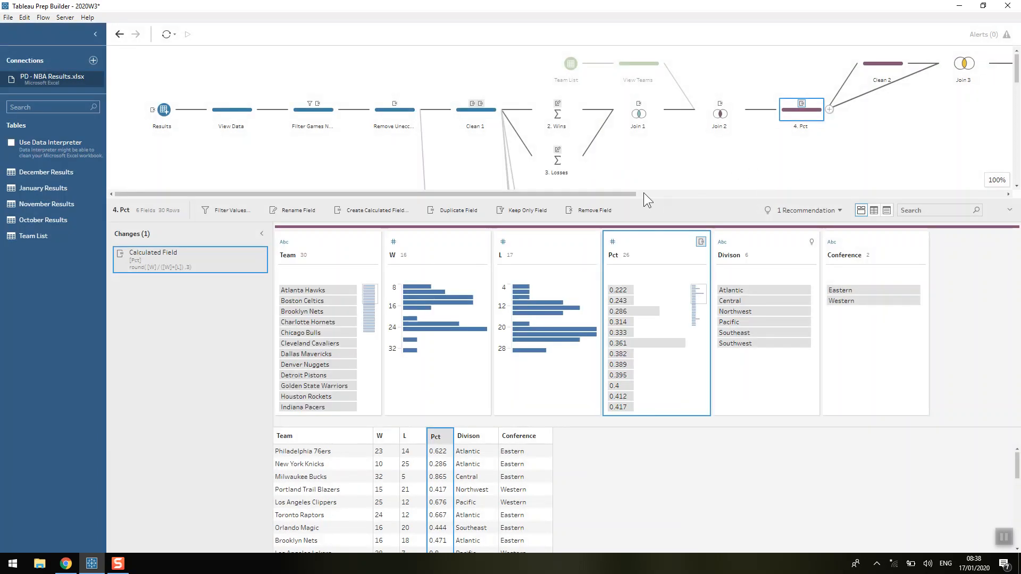
Join the Clean 2 branch back to the 4. Pct step in a new join step
drag(633, 195, 812, 195)
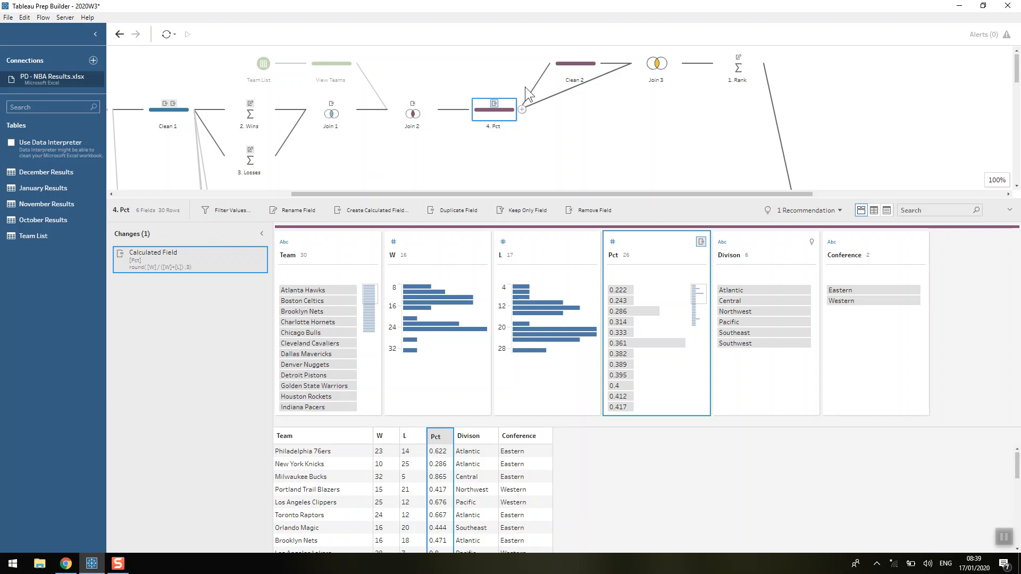
click(572, 69)
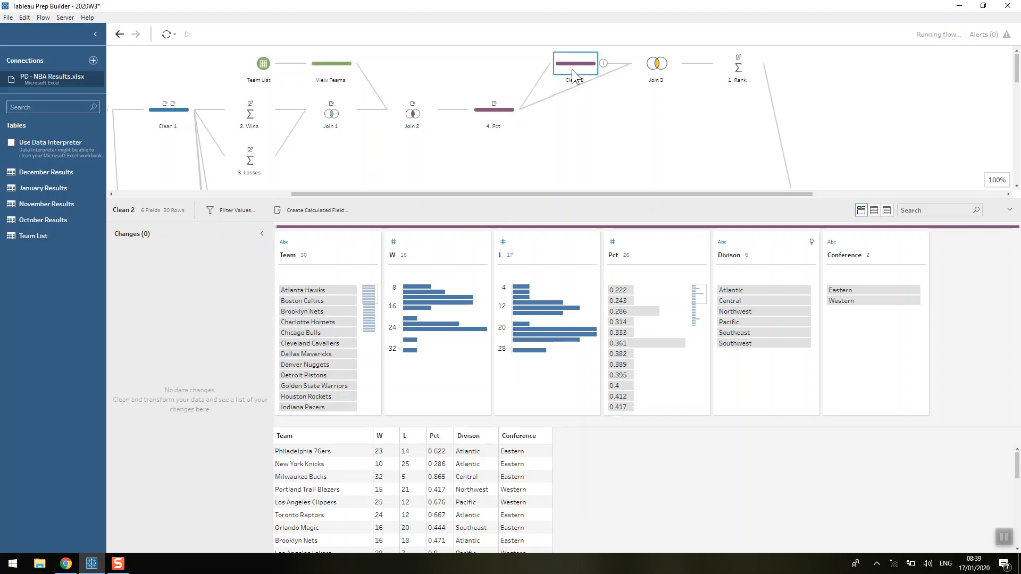
drag(572, 69, 530, 112)
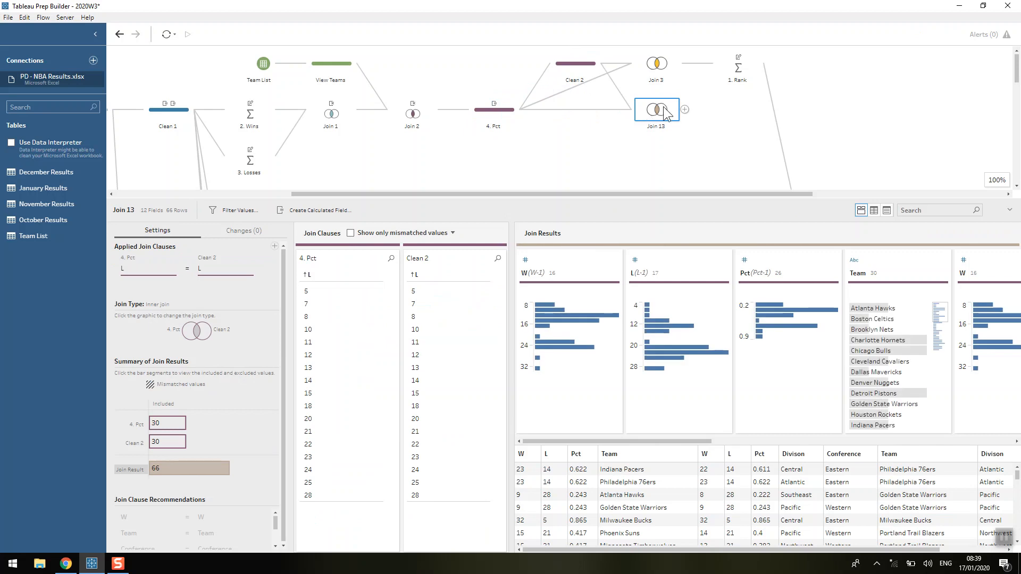
mouse_move(260, 269)
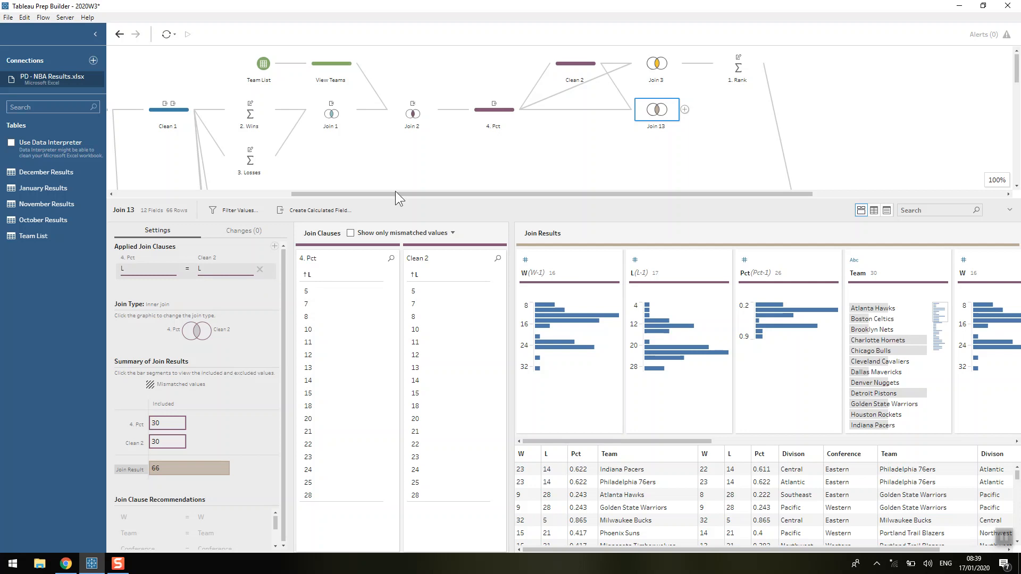
Check the Join 3 clauses, keeping the <= operator between the Pct fields of 4. Pct and Clean 2
click(657, 63)
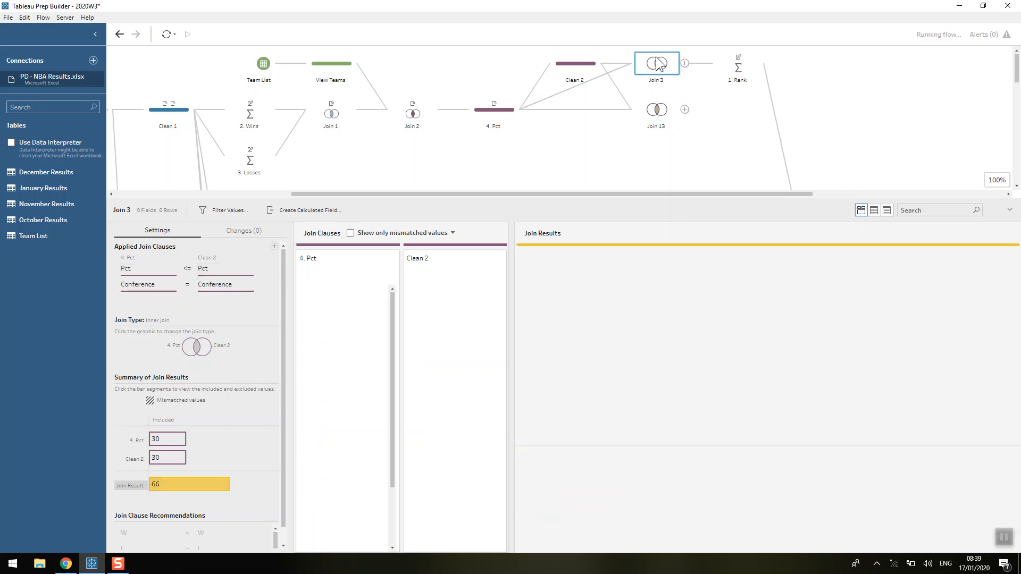
click(181, 266)
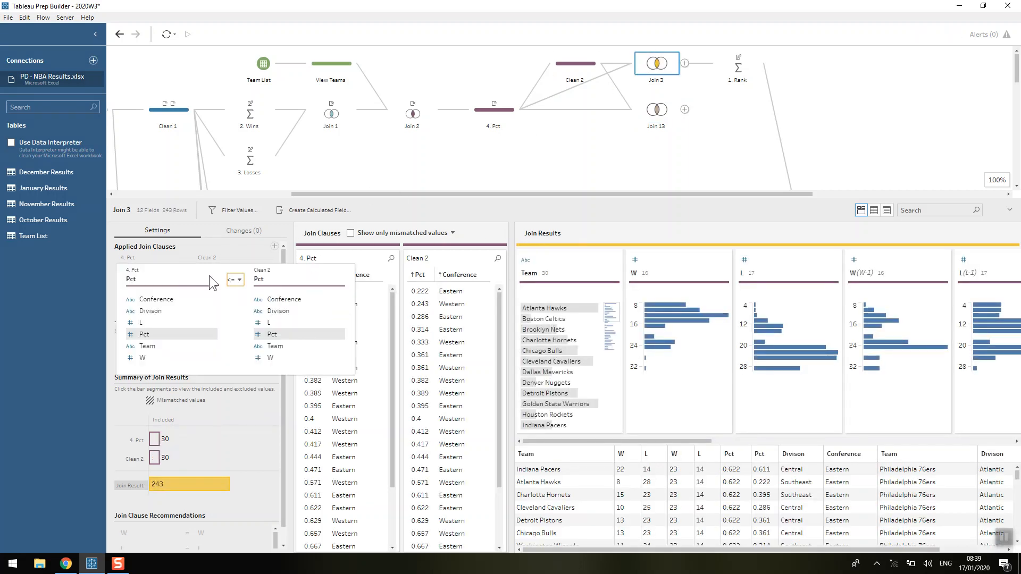
click(233, 281)
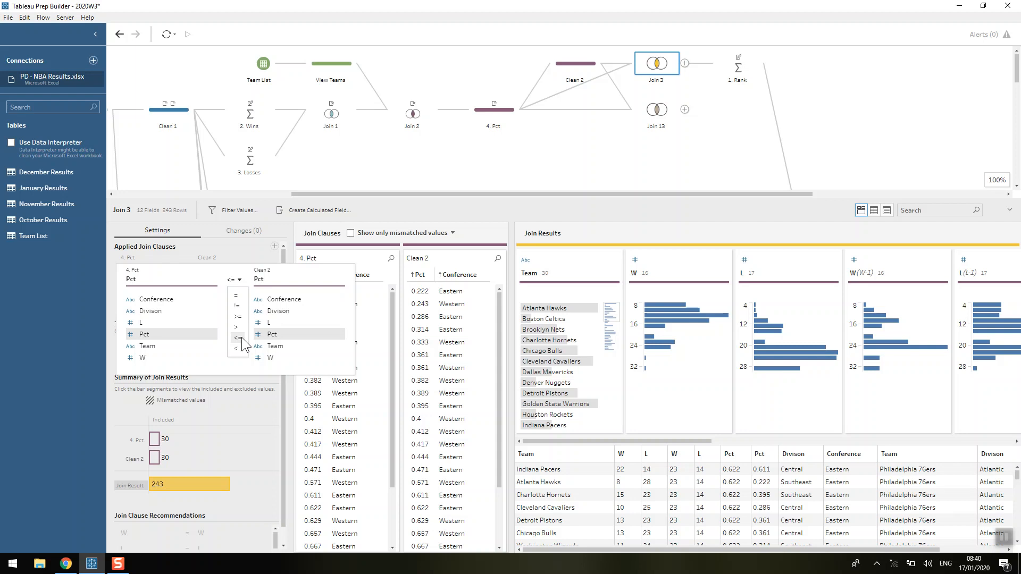
click(241, 337)
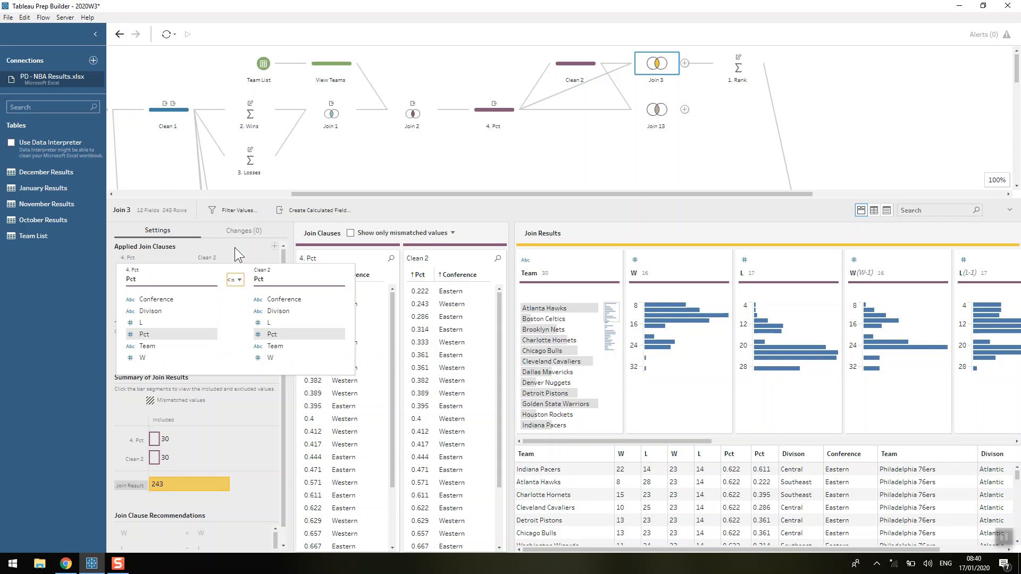
click(235, 247)
Compare the Join 3 rows for Pct values 0.865, 0.8 and 0.758, and view the 1. Rank aggregation
drag(684, 441, 814, 445)
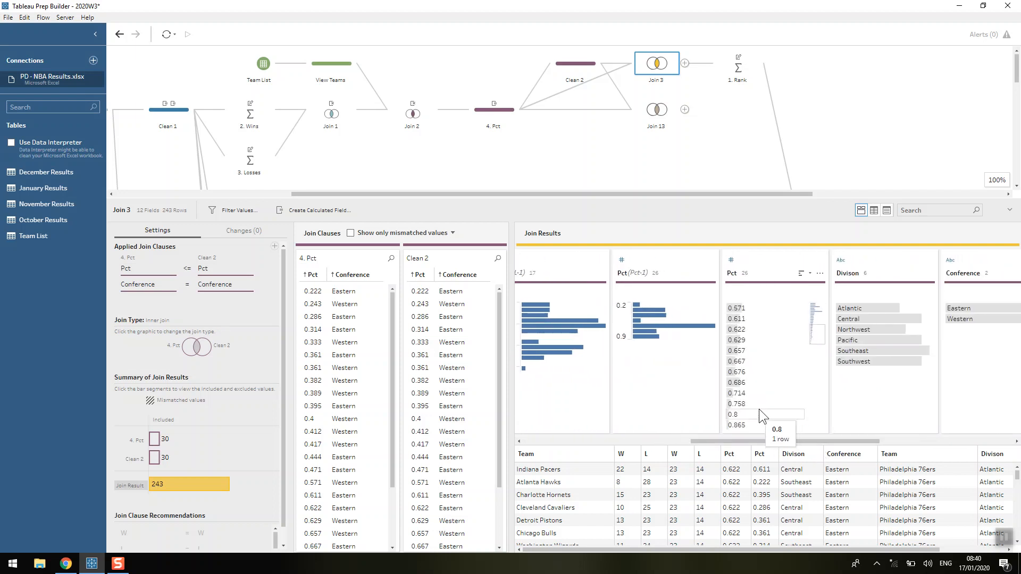
click(753, 425)
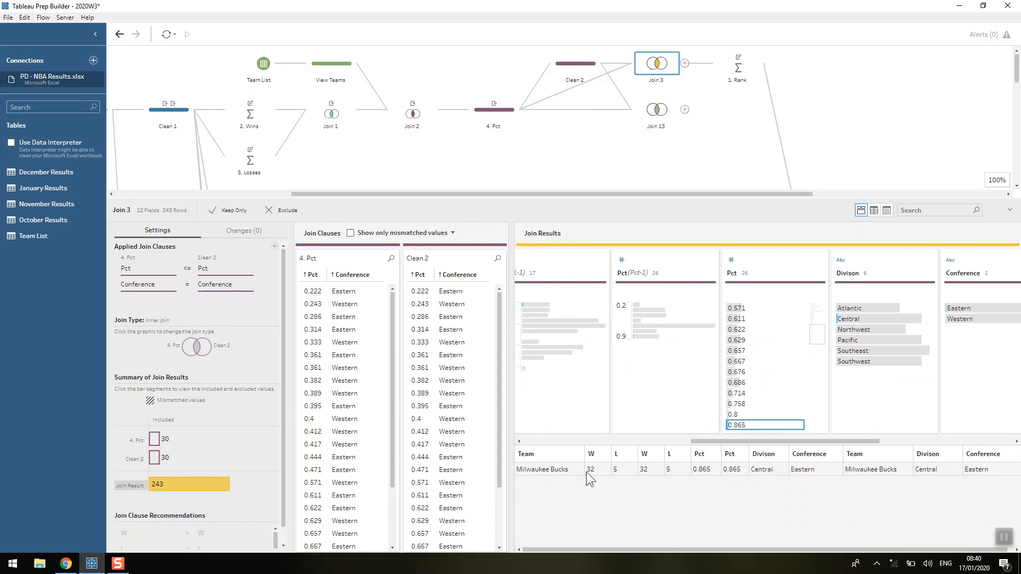
click(757, 412)
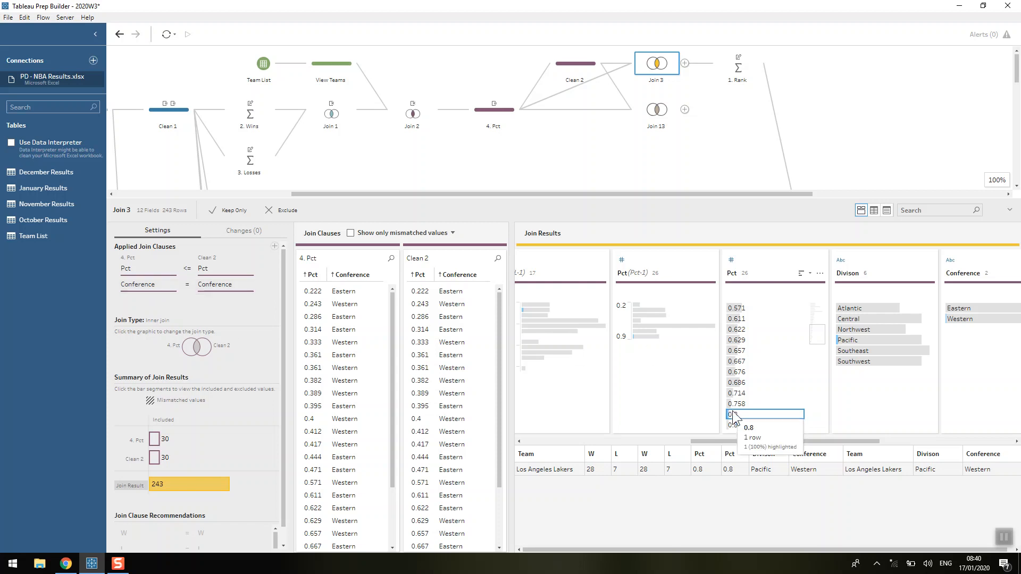
click(745, 424)
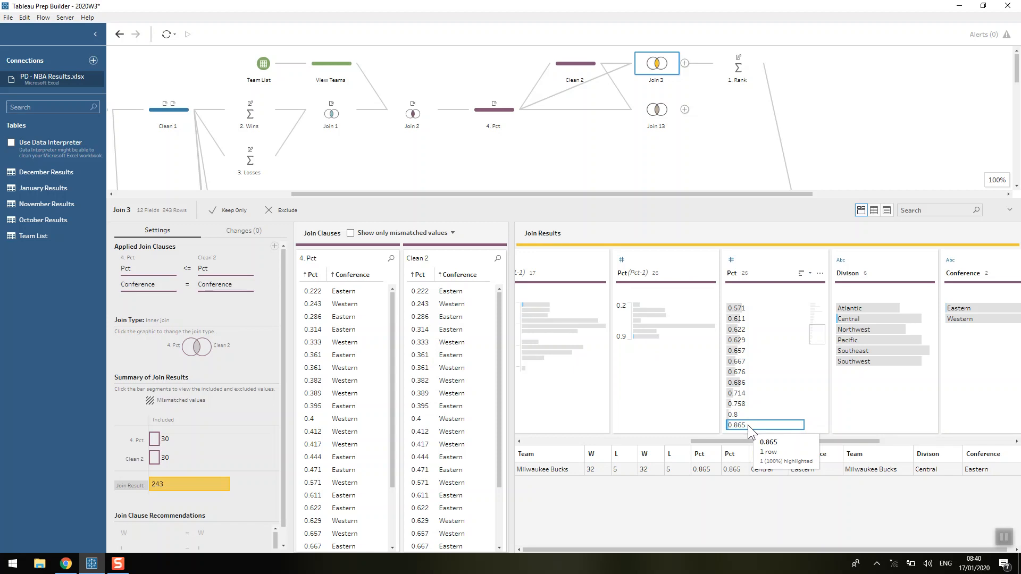
click(754, 411)
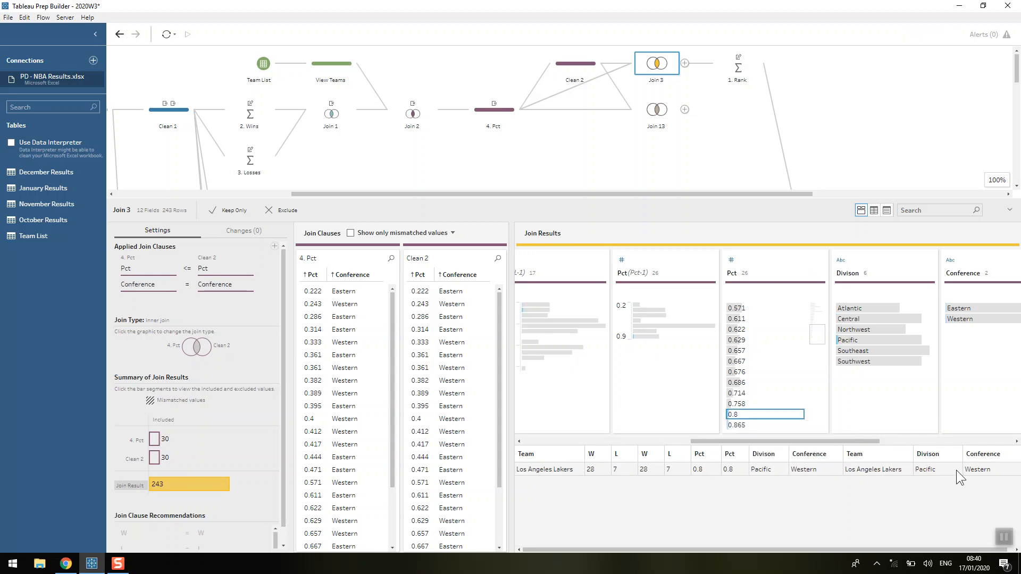
click(744, 404)
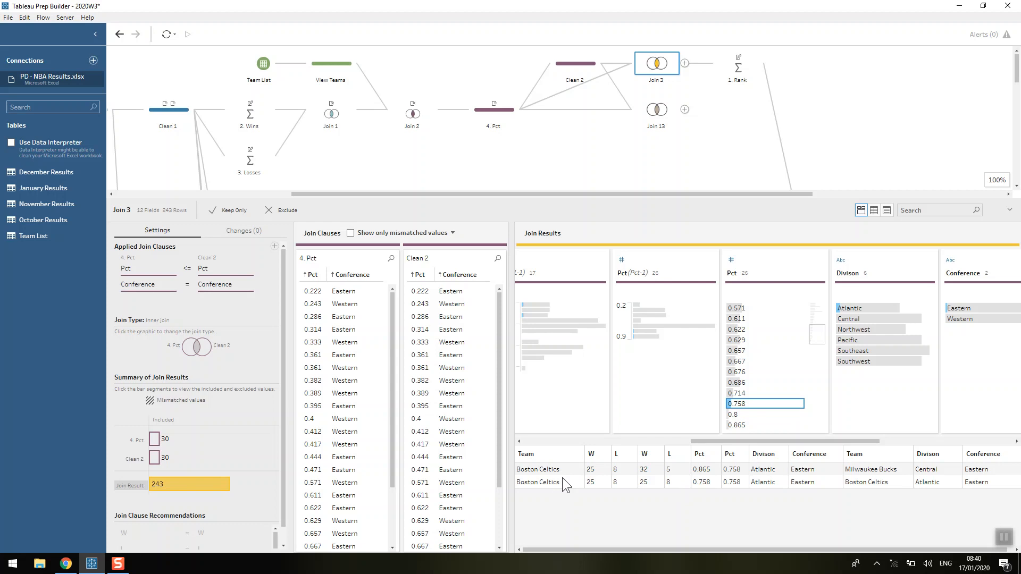
click(738, 68)
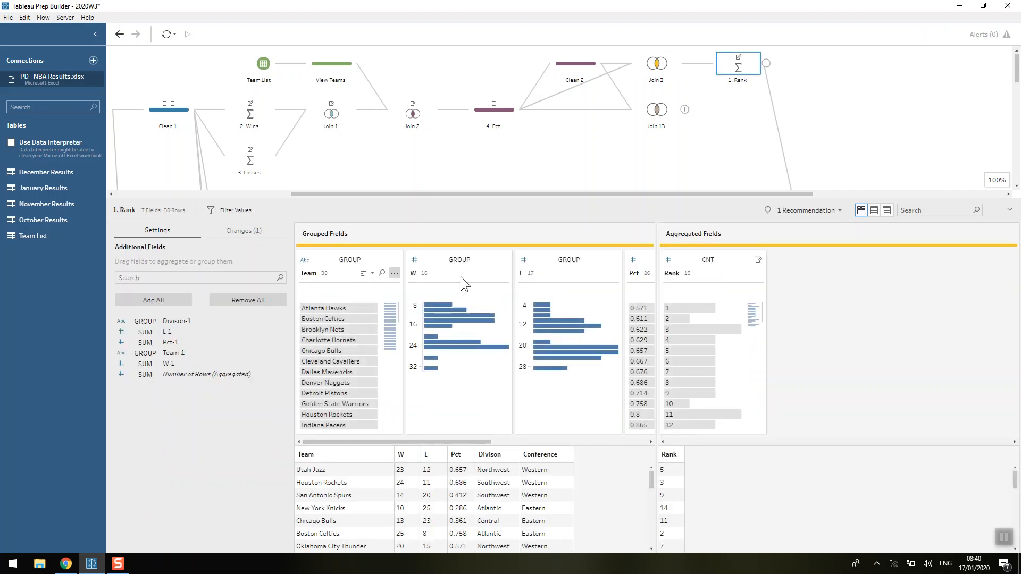
Check the grouped fields and the Rank count in the 1. Rank aggregation, and add a clean step branching from it
drag(455, 442, 630, 448)
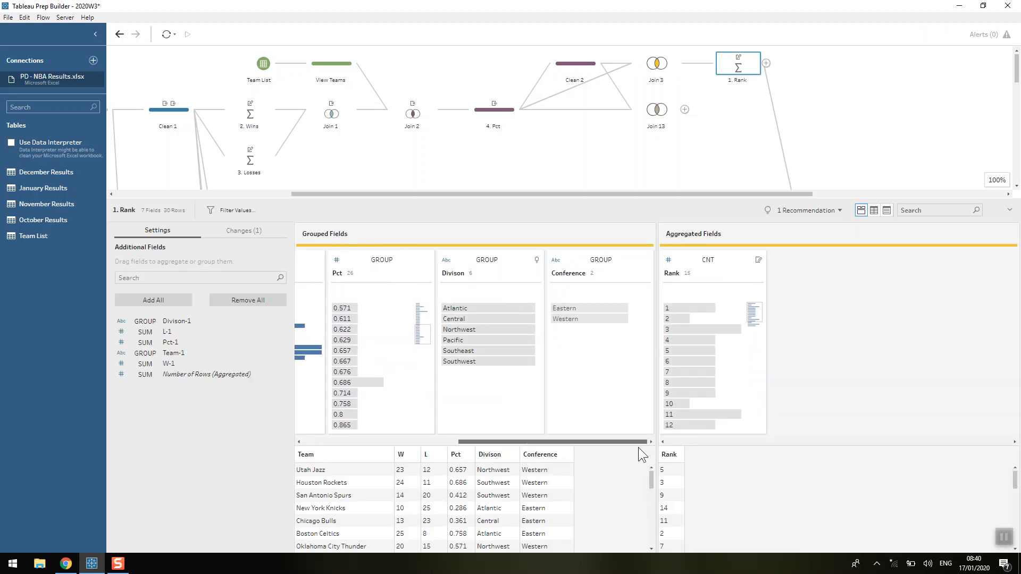
mouse_move(695, 308)
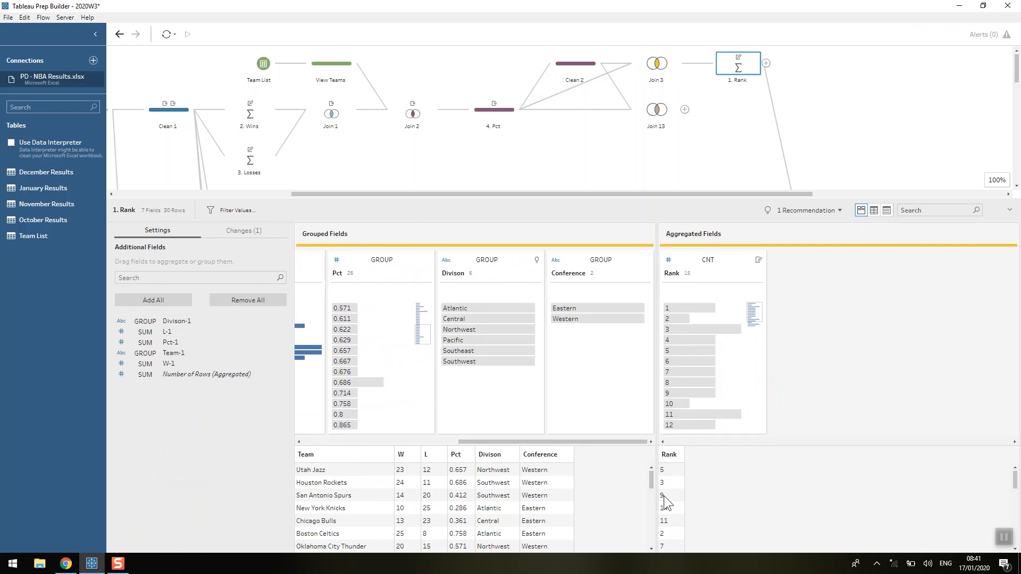
click(771, 62)
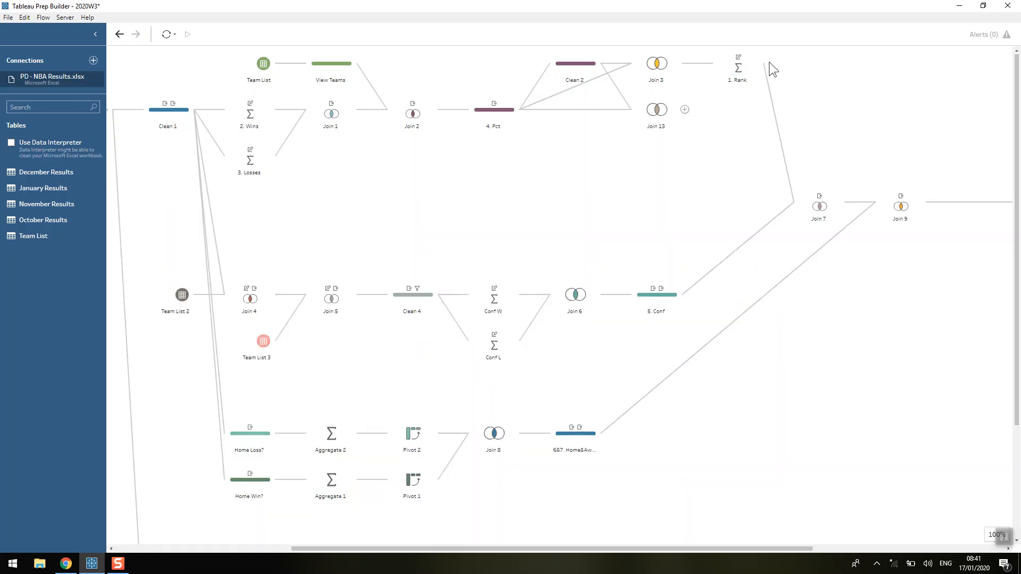
click(766, 63)
click(780, 78)
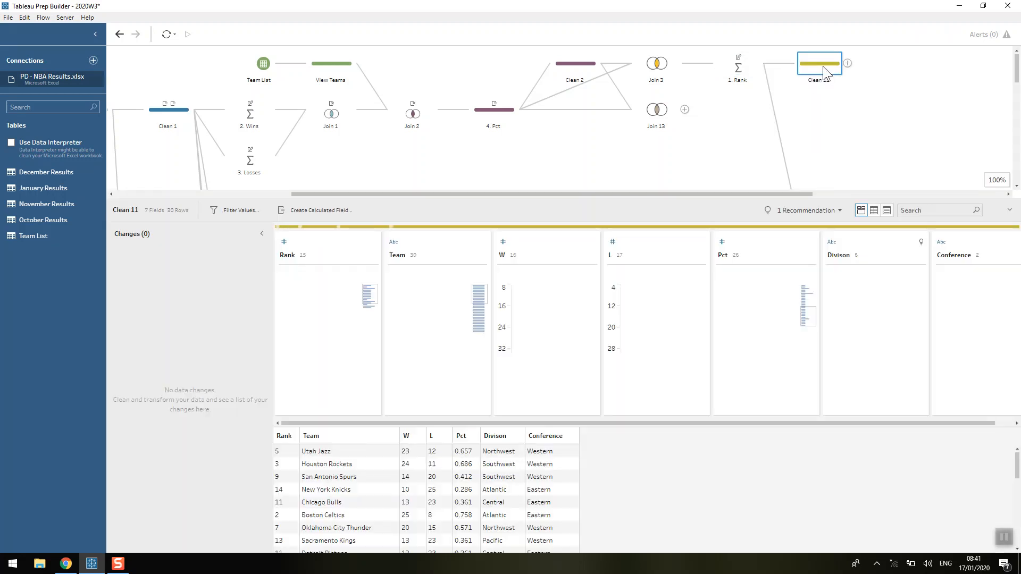
Highlight the Rank 1 value in the new clean step to inspect the matching teams and their conferences
drag(371, 420, 337, 429)
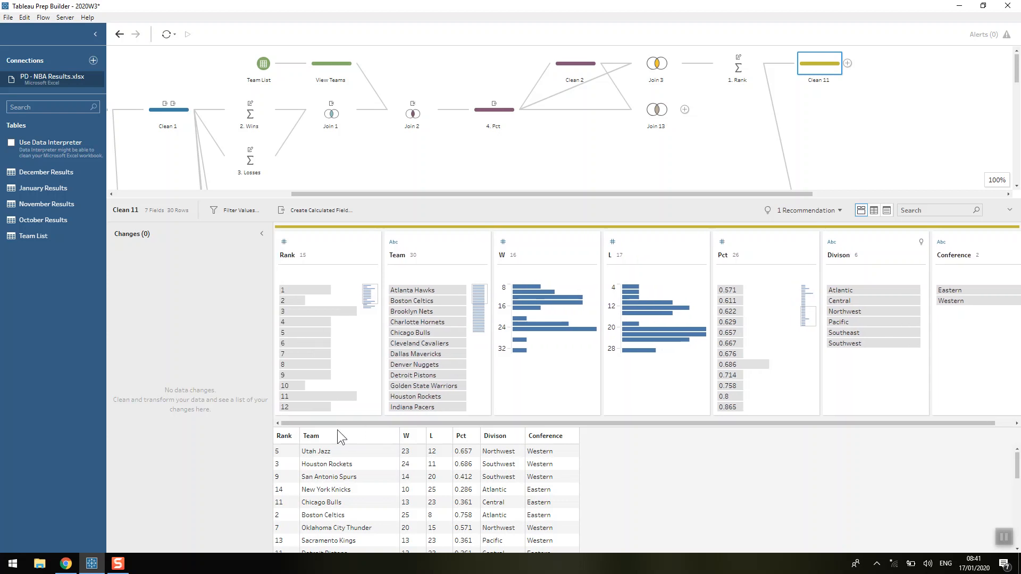
click(304, 289)
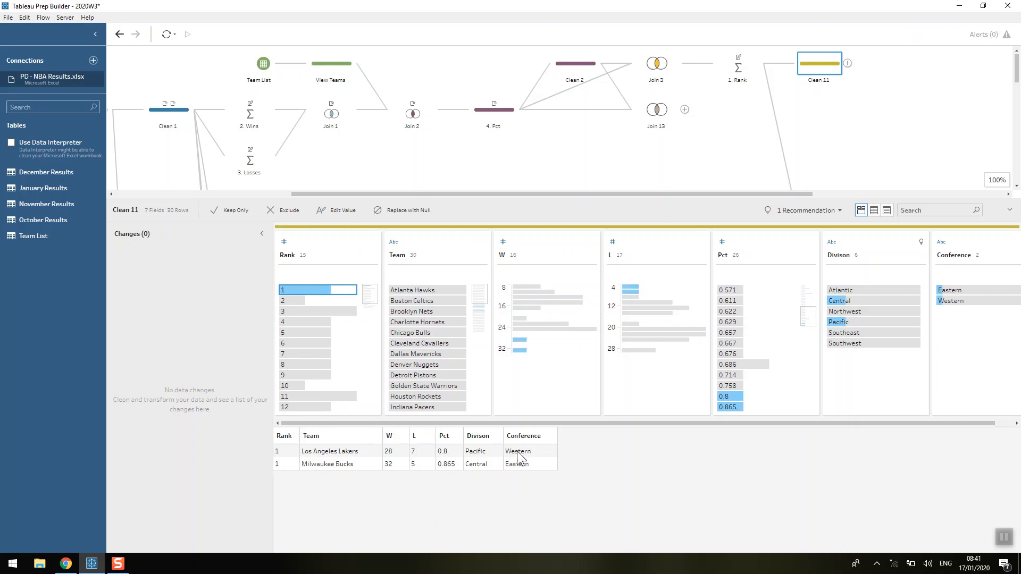